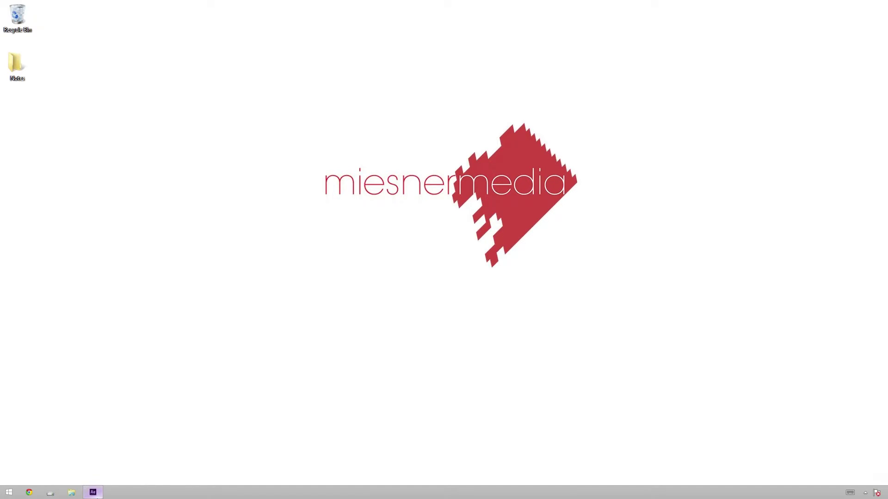
# Step: Add a text layer with the person's name in the lower left of Comp 1
pyautogui.click(93, 493)
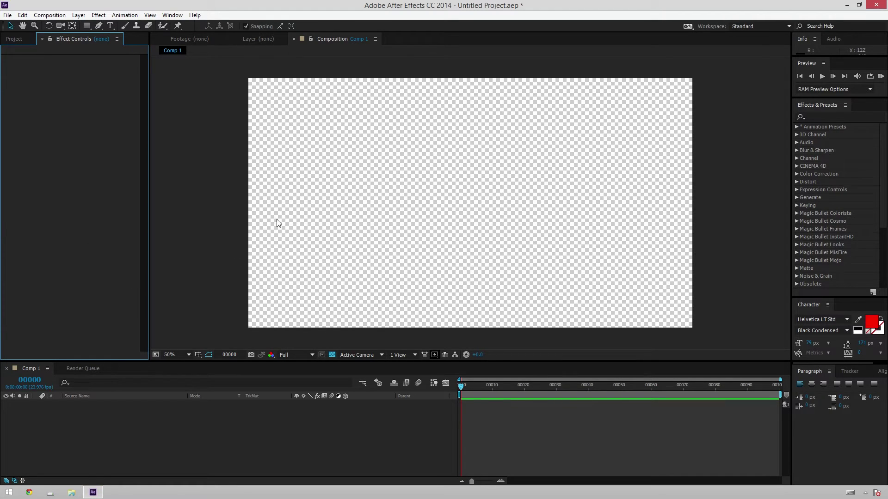
pyautogui.click(24, 39)
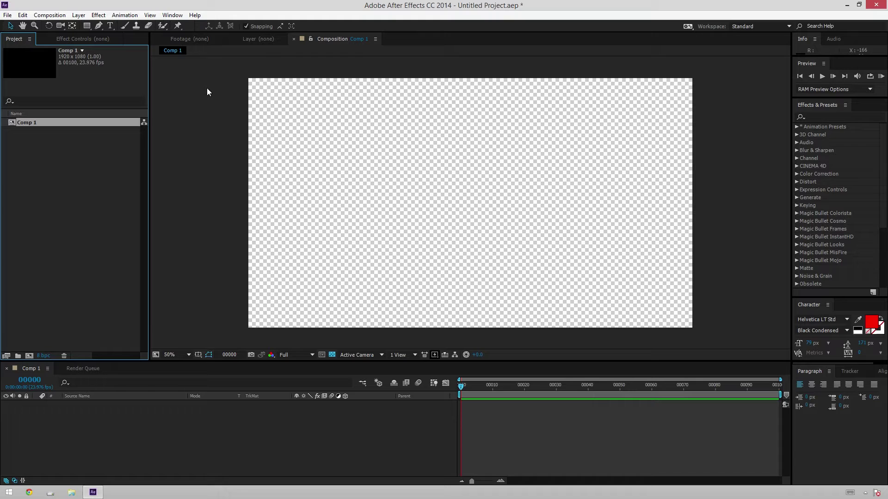
pyautogui.click(111, 26)
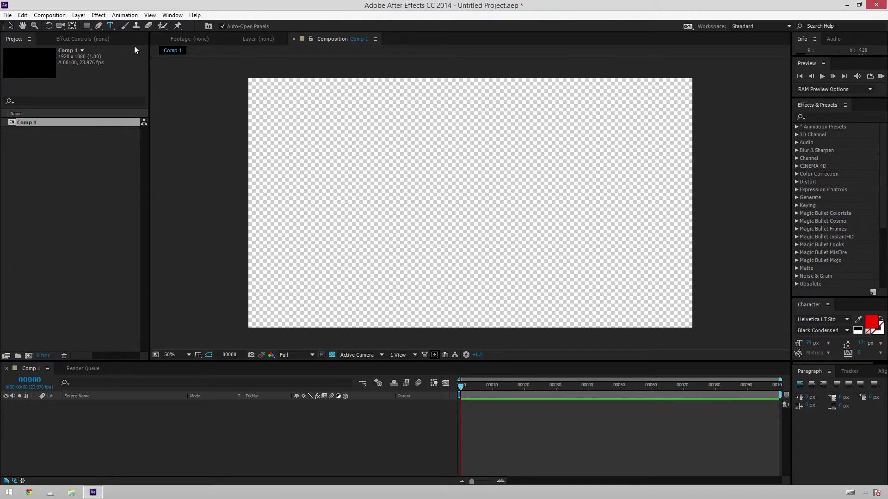
pyautogui.click(281, 284)
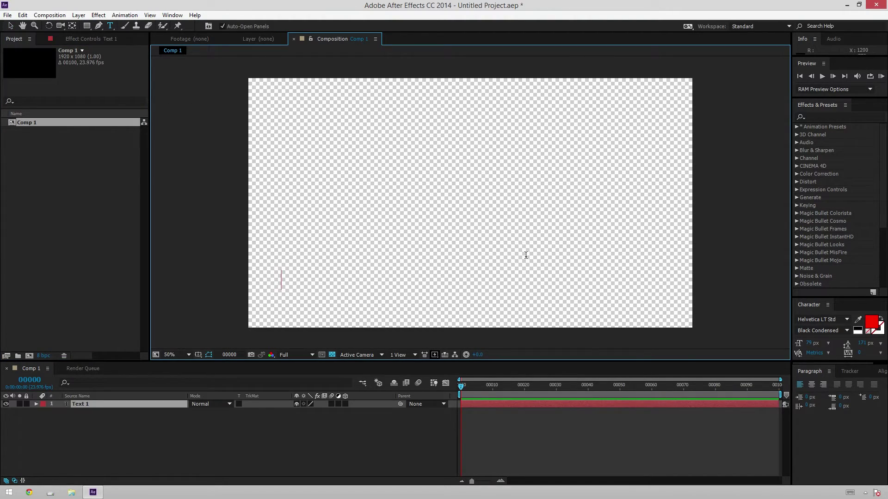
# Step: Set the name's font to Gotham Thin and its fill colour to dark grey 373737
pyautogui.hotkey('ctrl', 'a')
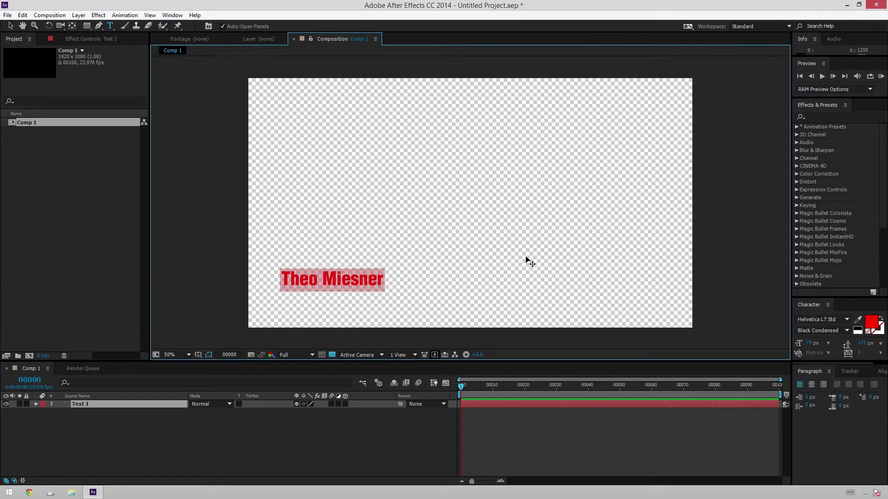
pyautogui.click(818, 319)
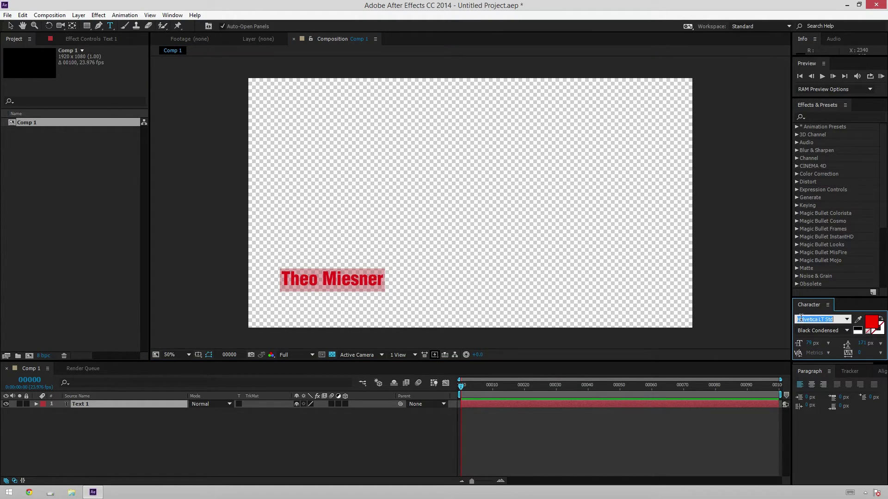
pyautogui.write('Gotham')
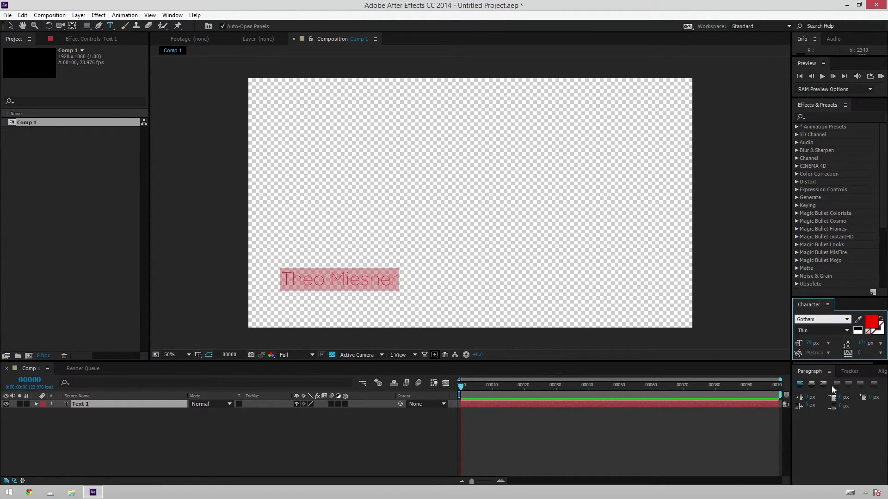
pyautogui.click(872, 322)
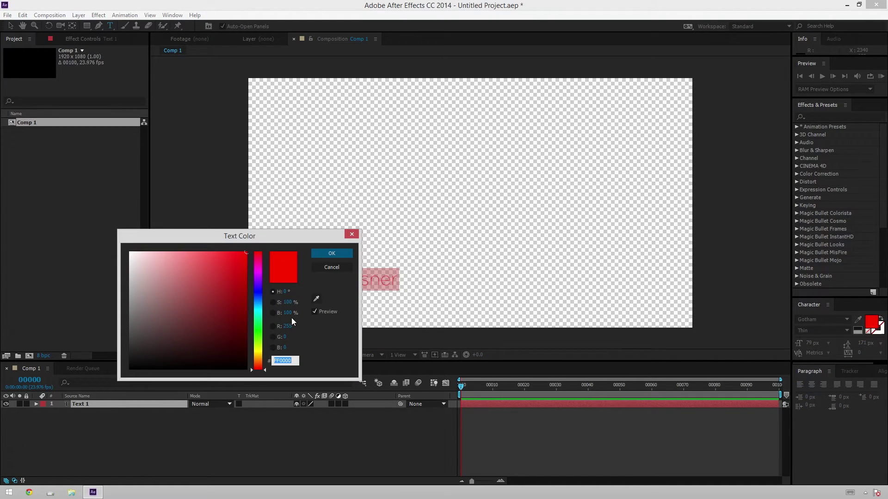
pyautogui.moveTo(212, 290)
pyautogui.mouseDown()
pyautogui.moveTo(59, 360)
pyautogui.moveTo(63, 344)
pyautogui.mouseUp()
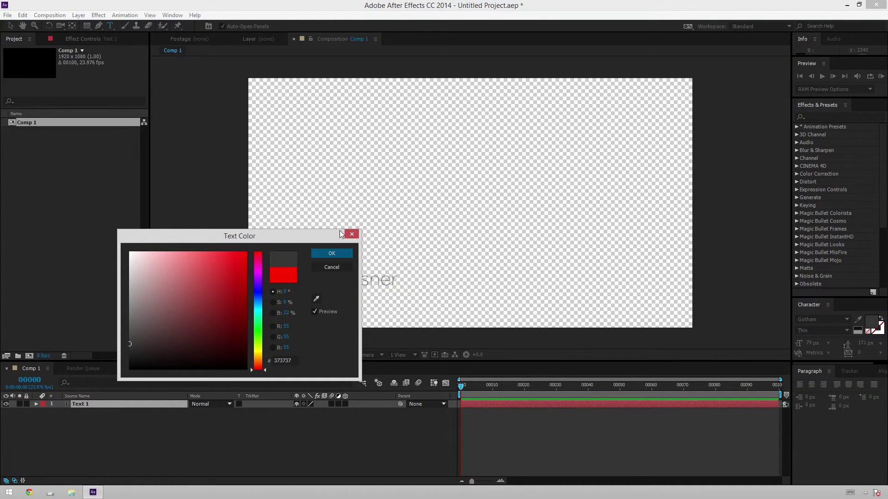
# Step: Apply Fast Blur to the name text layer with Blurriness 5
pyautogui.click(336, 256)
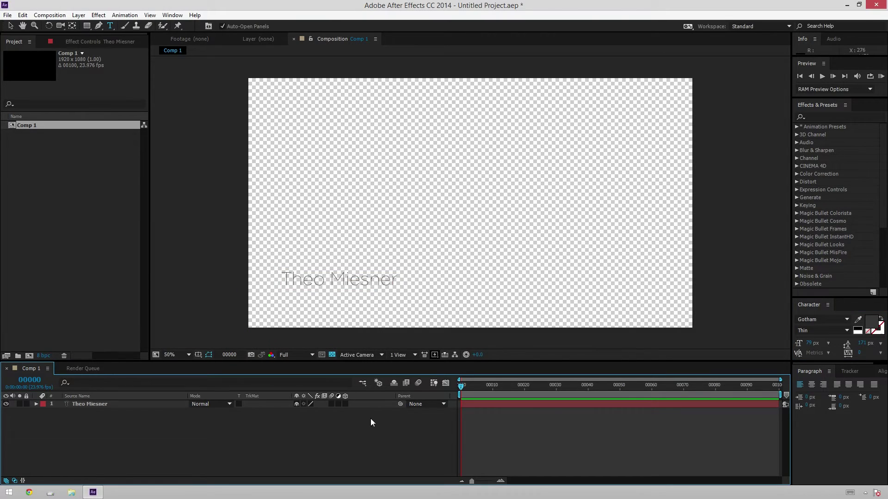
pyautogui.click(10, 26)
pyautogui.click(123, 404)
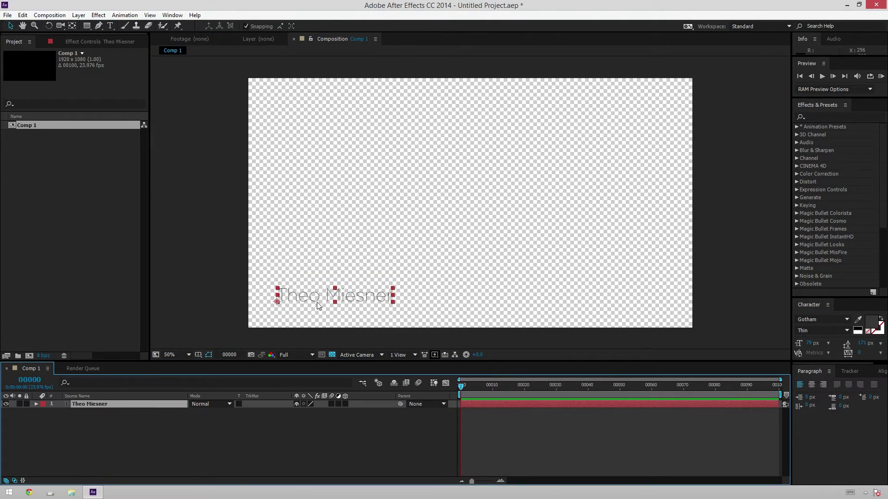
pyautogui.click(820, 116)
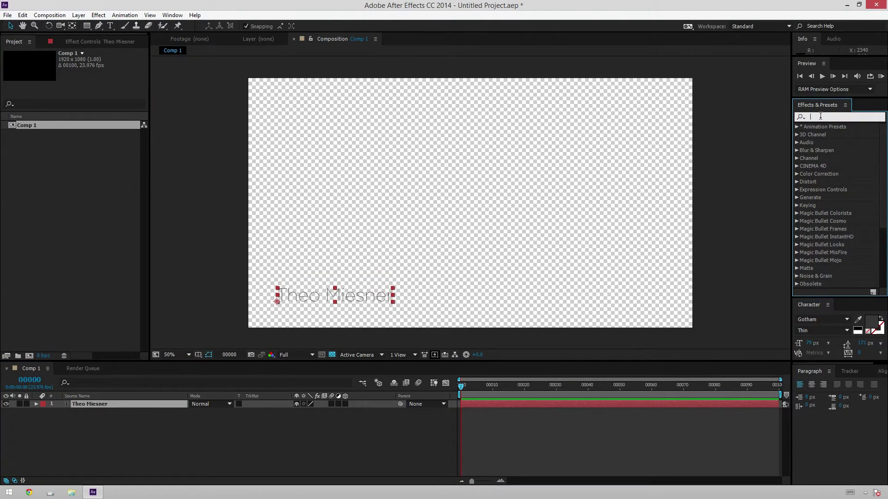
pyautogui.write('fast blu')
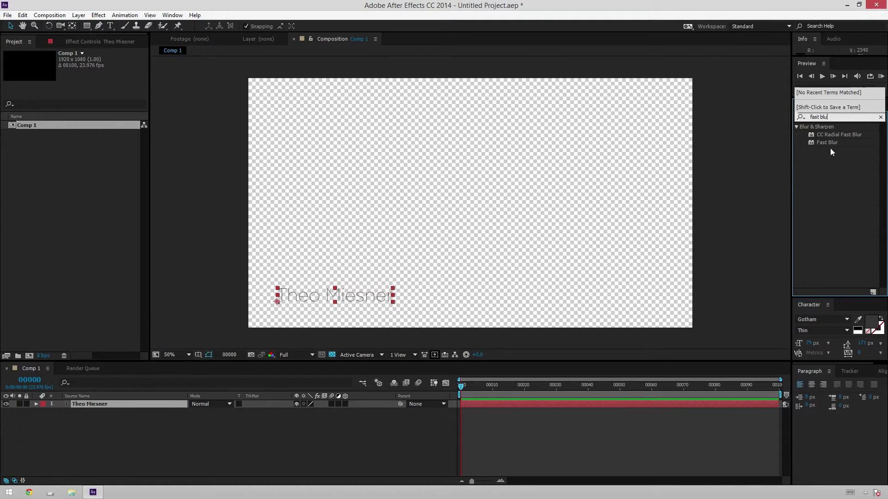
pyautogui.moveTo(827, 143); pyautogui.dragTo(649, 295)
pyautogui.moveTo(544, 392); pyautogui.dragTo(550, 403)
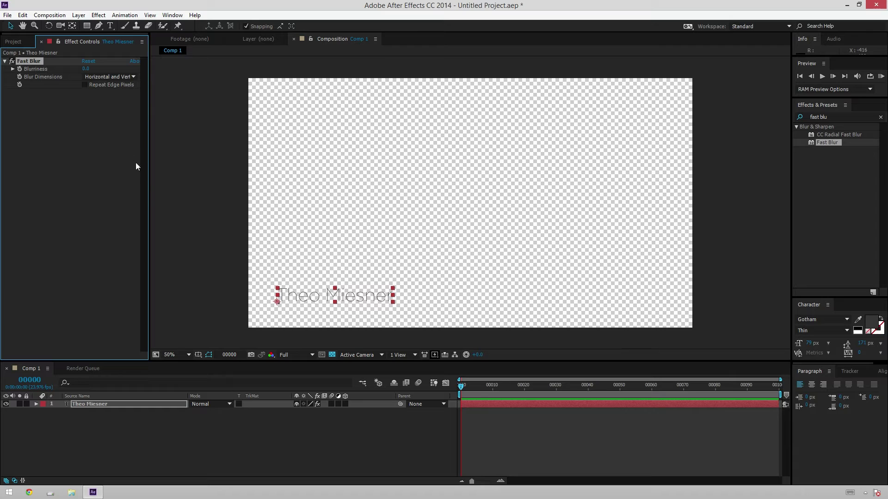
pyautogui.click(87, 69)
pyautogui.write('5')
pyautogui.press('Return')
# Step: Add a Shift Channels effect to the name layer
pyautogui.click(834, 121)
pyautogui.press('BackSpace')
pyautogui.press('BackSpace')
pyautogui.press('BackSpace')
pyautogui.press('BackSpace')
pyautogui.press('BackSpace')
pyautogui.press('BackSpace')
pyautogui.press('BackSpace')
pyautogui.press('BackSpace')
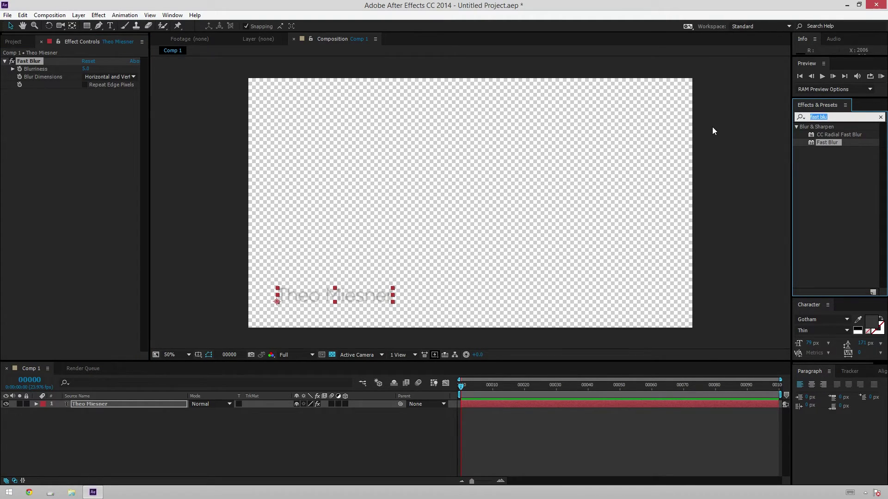
pyautogui.write('shift')
pyautogui.moveTo(823, 134); pyautogui.dragTo(76, 144)
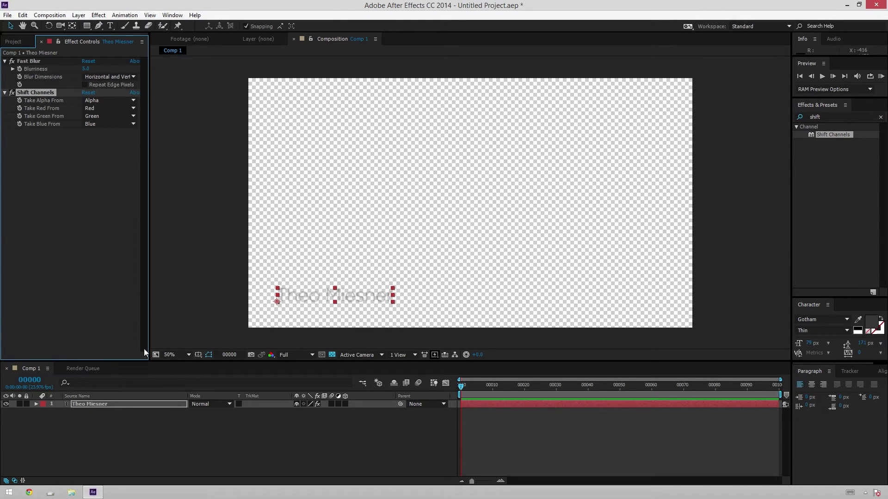
# Step: Set Shift Channels' Take Alpha From to Full On, then test a name edit and undo it
pyautogui.click(102, 99)
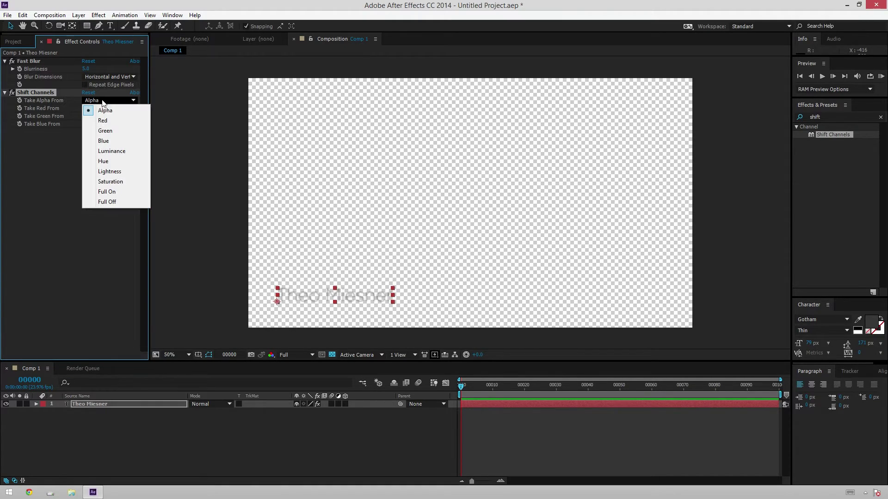
pyautogui.click(110, 191)
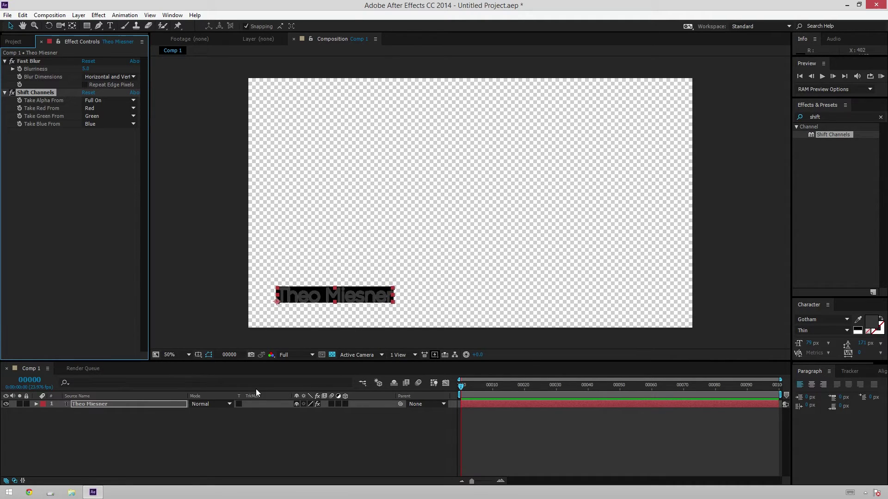
pyautogui.doubleClick(317, 294)
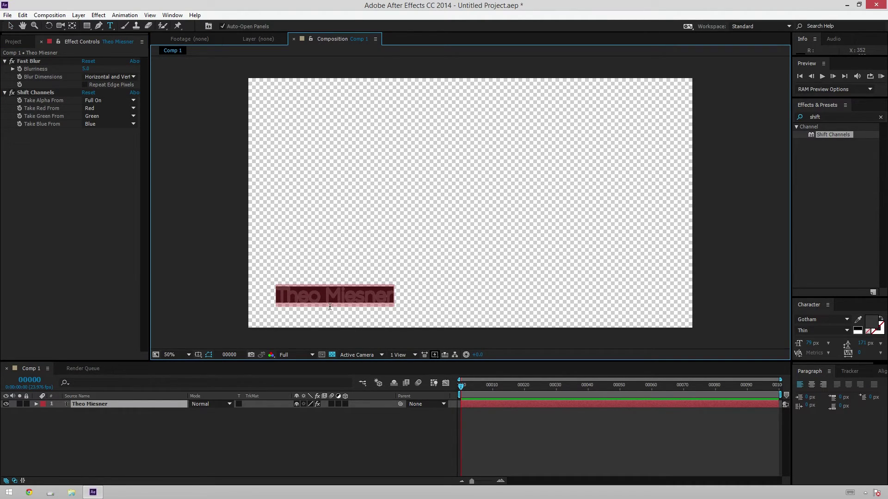
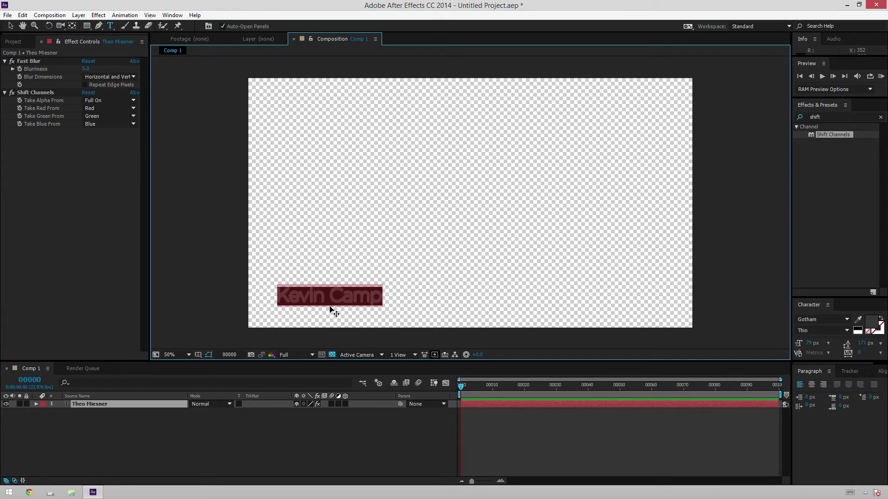
pyautogui.hotkey('ctrl', 'z')
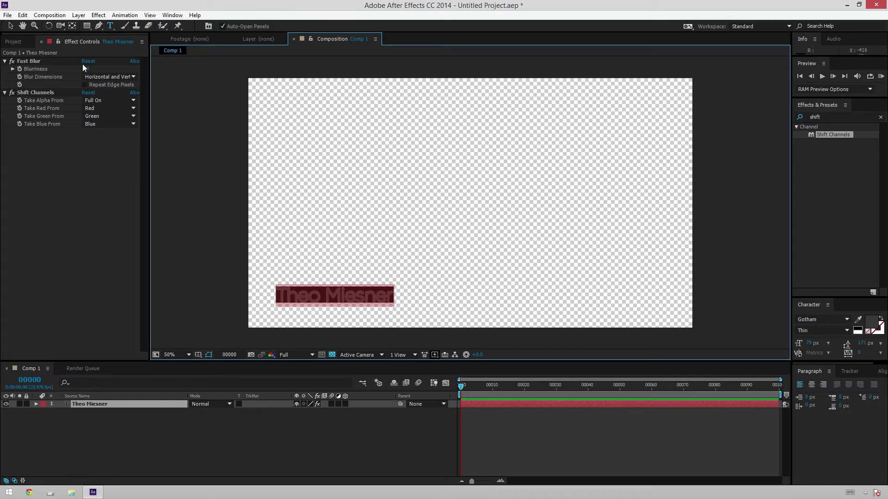
# Step: Preview Blurriness at 27, then reset it to 5
pyautogui.moveTo(86, 68)
pyautogui.mouseDown()
pyautogui.moveTo(96, 68)
pyautogui.moveTo(69, 68)
pyautogui.moveTo(98, 76)
pyautogui.mouseUp()
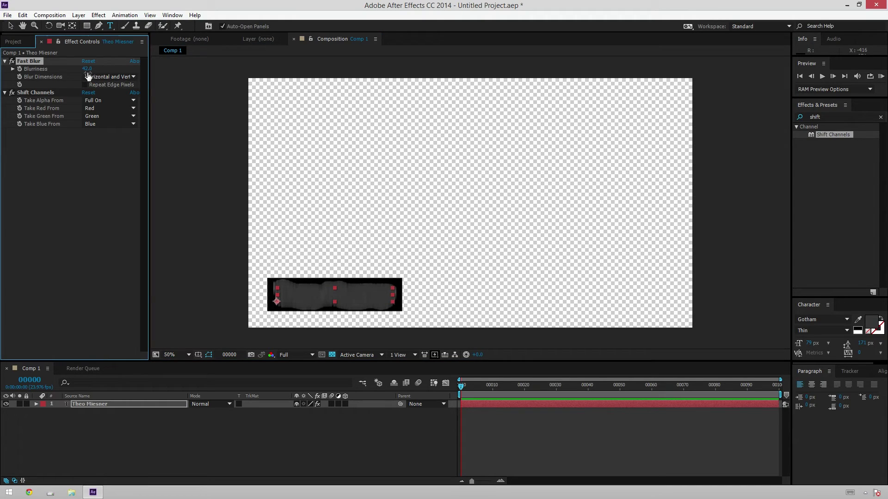
pyautogui.click(87, 69)
pyautogui.write('5')
pyautogui.press('Return')
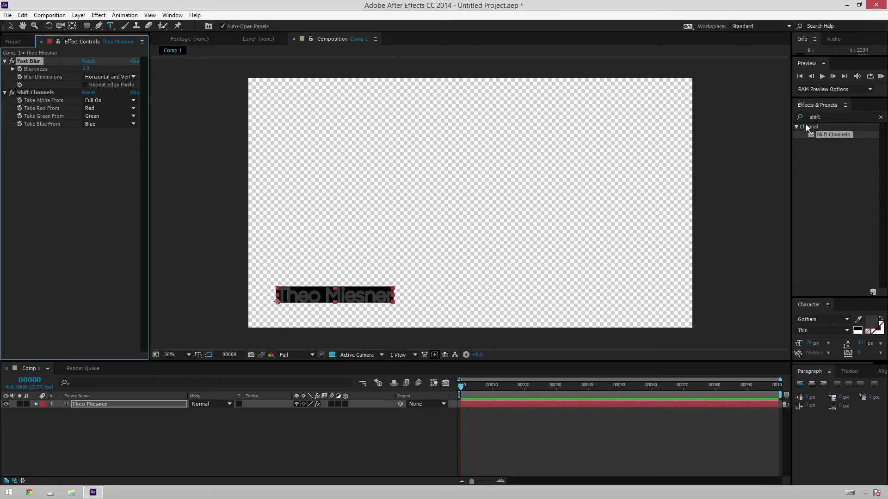
# Step: Apply a Fill effect to the name layer with orange colour EDA210
pyautogui.click(825, 117)
pyautogui.doubleClick(827, 117)
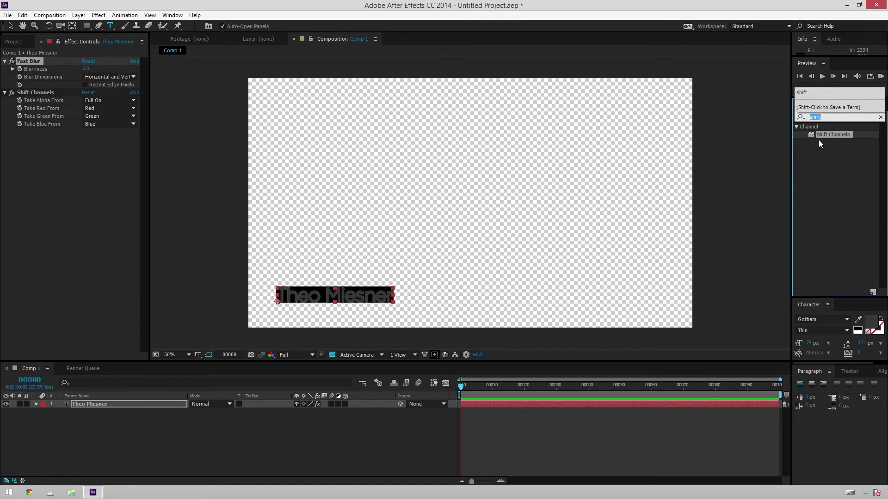
pyautogui.write('fill')
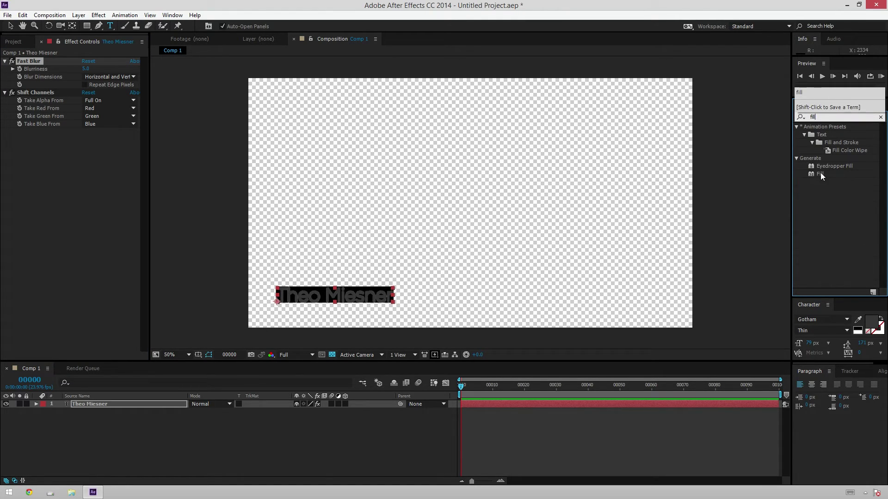
pyautogui.moveTo(821, 174); pyautogui.dragTo(68, 175)
pyautogui.click(86, 156)
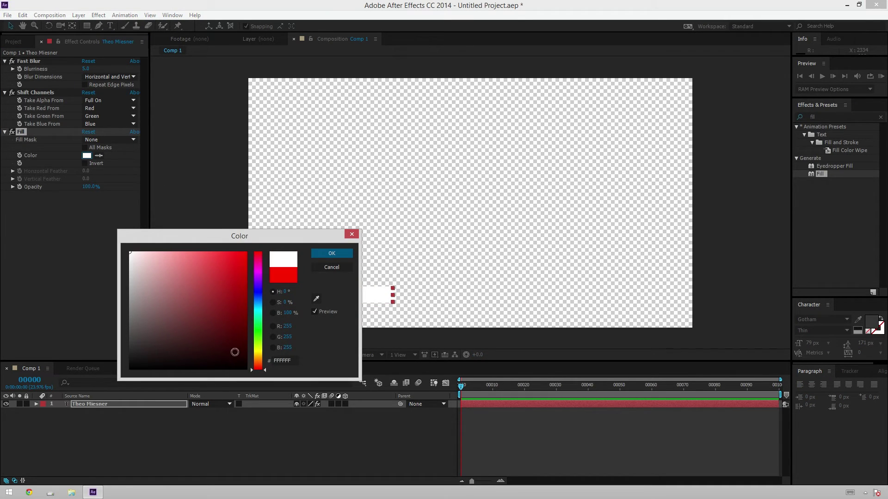
pyautogui.click(258, 358)
pyautogui.click(240, 260)
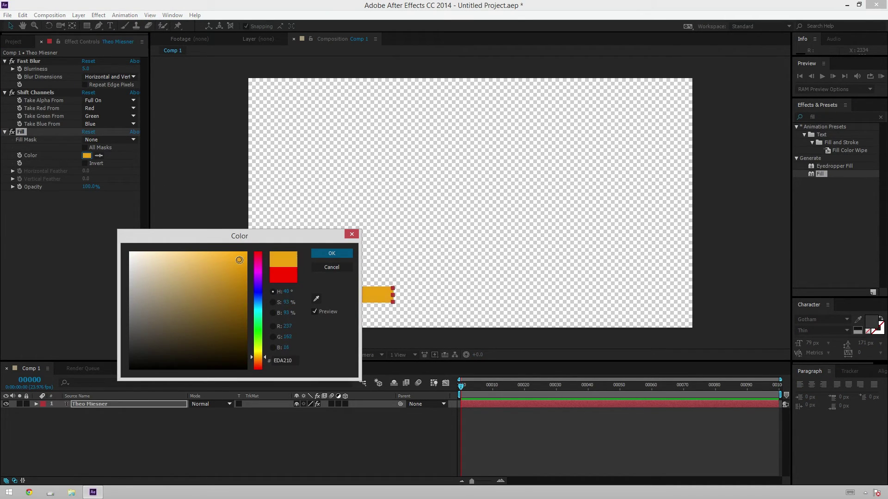
pyautogui.click(326, 253)
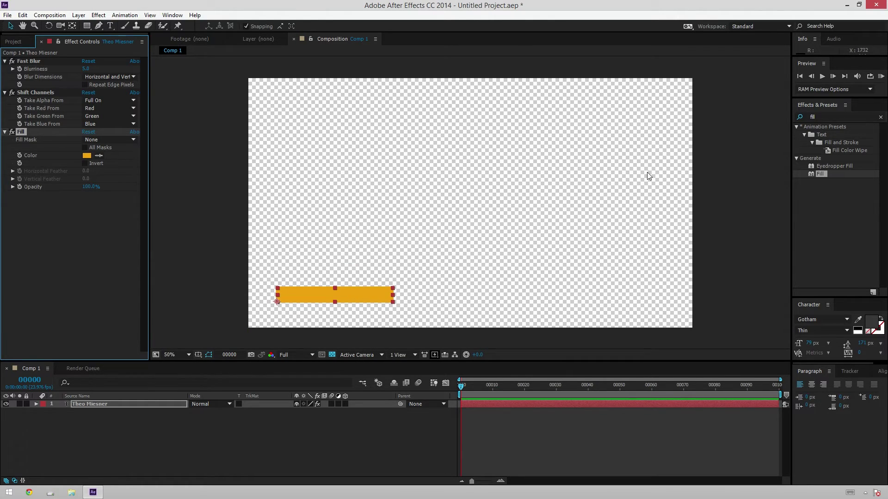
pyautogui.click(830, 116)
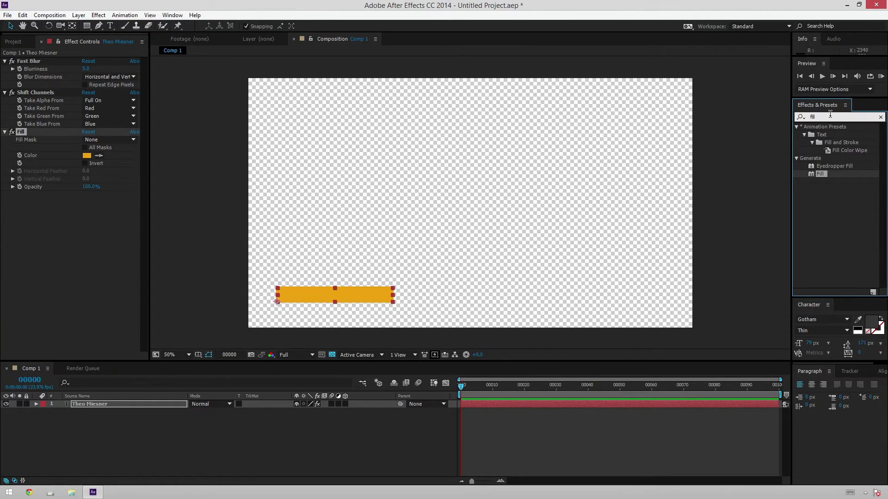
pyautogui.click(840, 272)
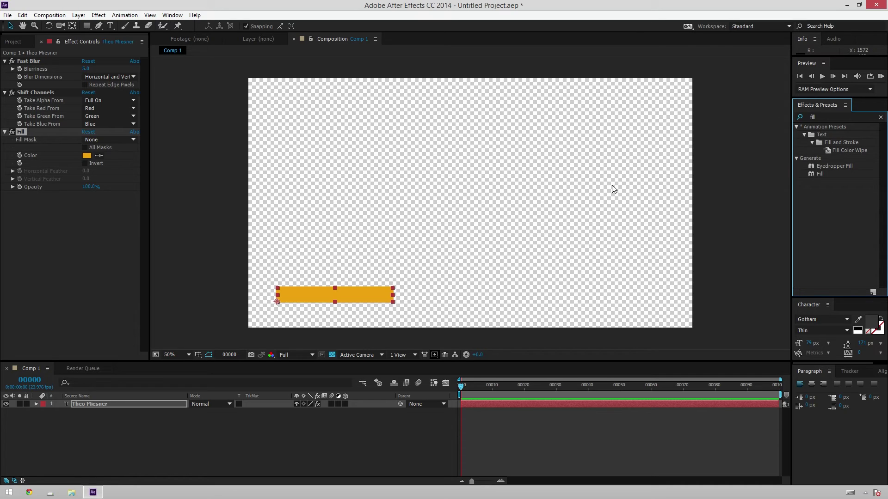
# Step: Apply CC Composite with Composite Original set to In front, so the grey name shows over the orange bar
pyautogui.click(837, 116)
pyautogui.write('cc com')
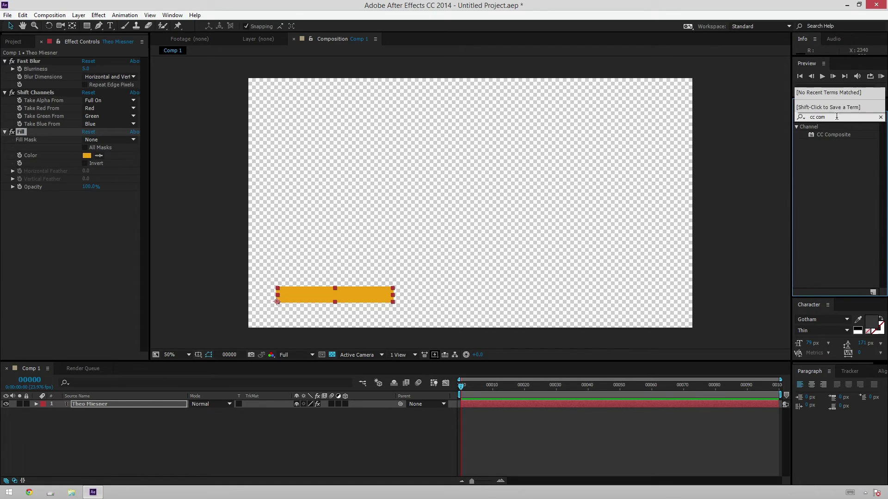
pyautogui.moveTo(833, 134); pyautogui.dragTo(112, 205)
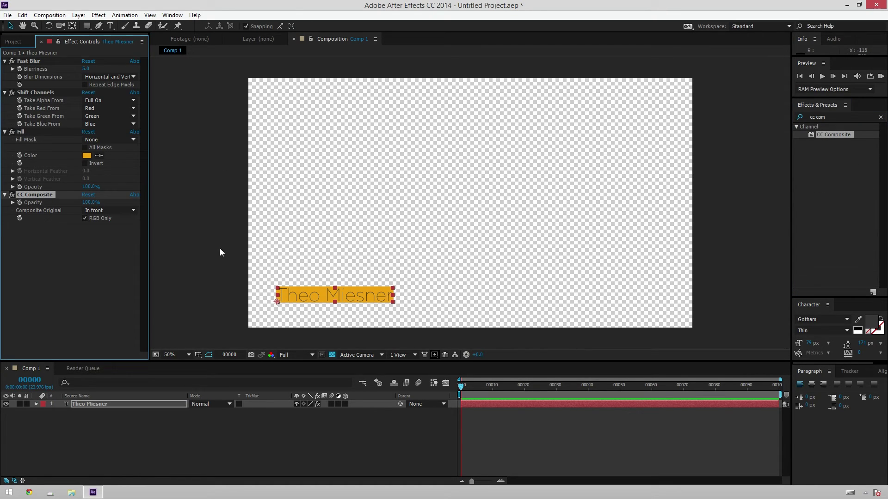
pyautogui.click(384, 419)
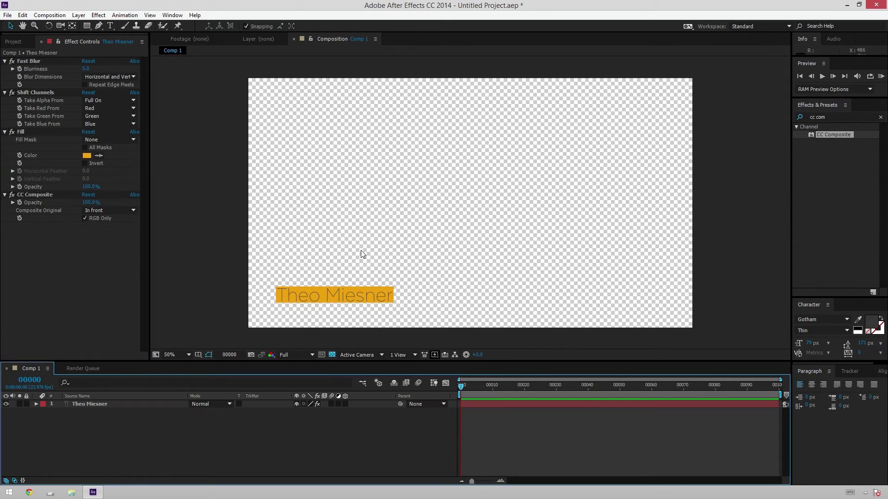
pyautogui.click(92, 404)
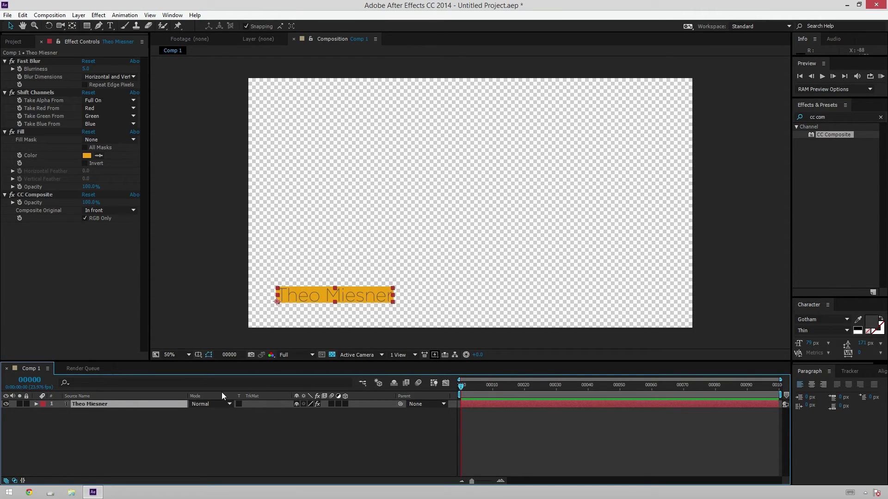
# Step: Keyframe Position at frame 20, then move the title off the left edge at frame 0
pyautogui.press('t')
pyautogui.press('a')
pyautogui.press('p')
pyautogui.hotkey('shift', 'pagedown')
pyautogui.hotkey('shift', 'pagedown')
pyautogui.click(60, 412)
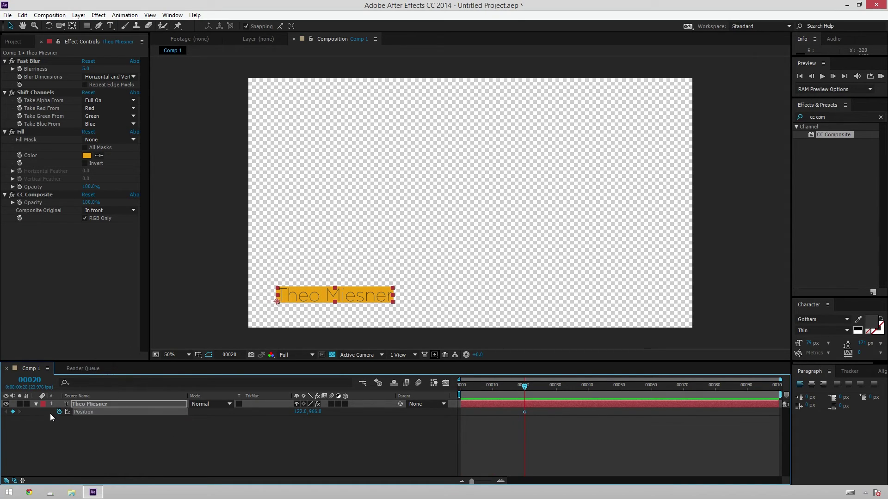
pyautogui.press('Home')
pyautogui.moveTo(297, 412); pyautogui.dragTo(255, 412)
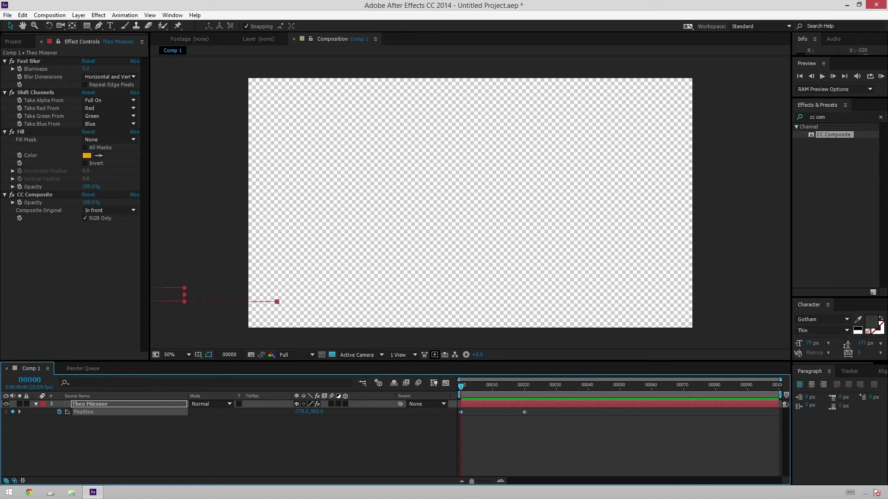
# Step: Ease the slide to a stop in the speed graph and preview the animation
pyautogui.hotkey('shift', 'F3')
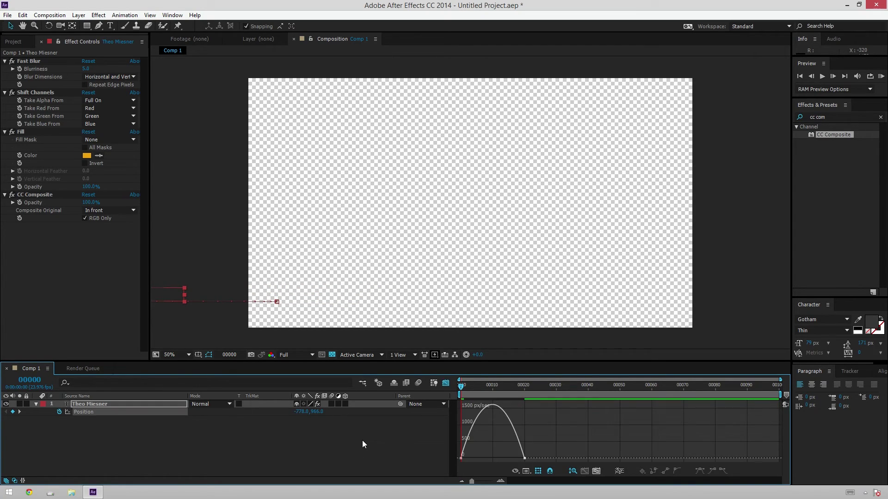
pyautogui.moveTo(586, 431); pyautogui.dragTo(460, 469)
pyautogui.moveTo(514, 458); pyautogui.dragTo(468, 458)
pyautogui.click(521, 420)
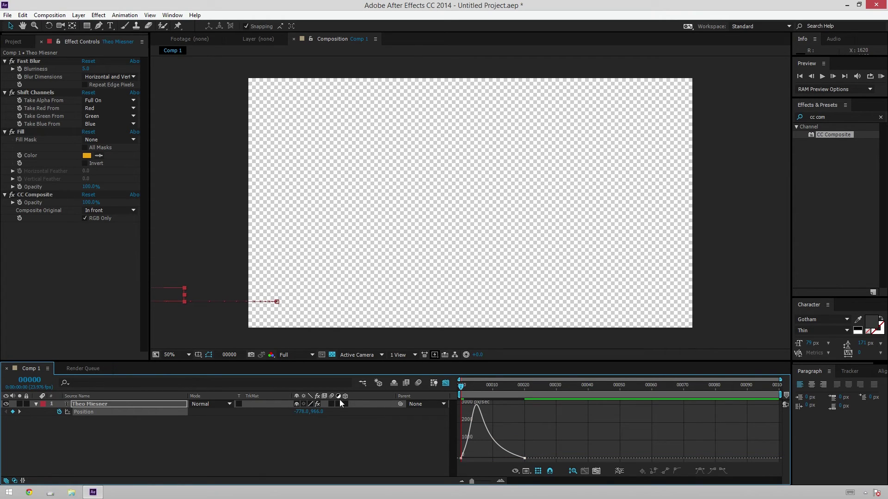
pyautogui.click(403, 462)
pyautogui.hotkey('shift', 'F3')
pyautogui.press('space')
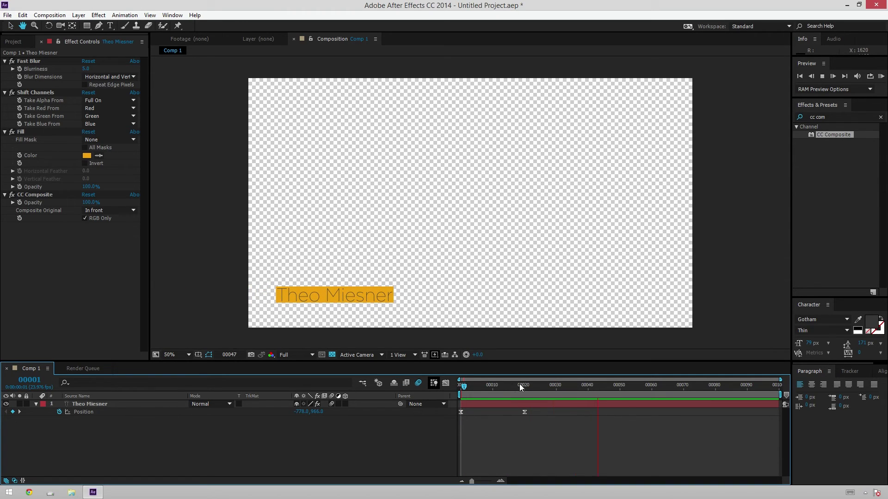
pyautogui.press('space')
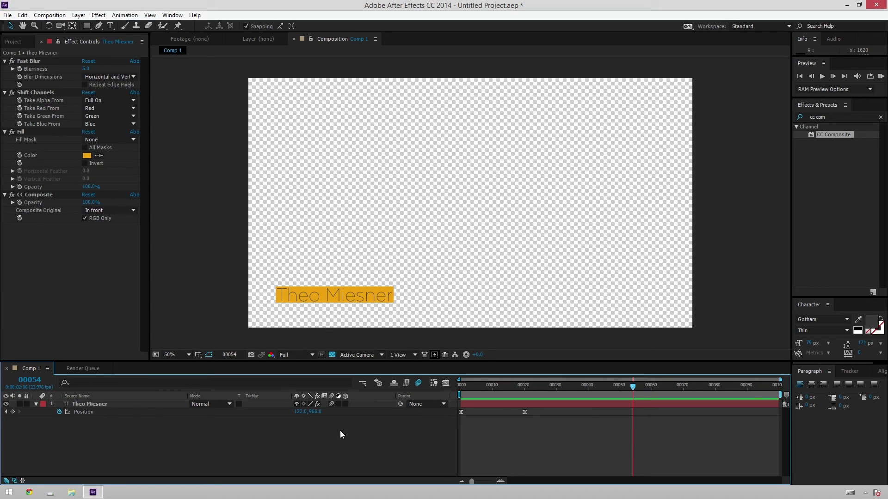
# Step: Enable the Template option in the composition's Advanced settings
pyautogui.hotkey('ctrl', 'k')
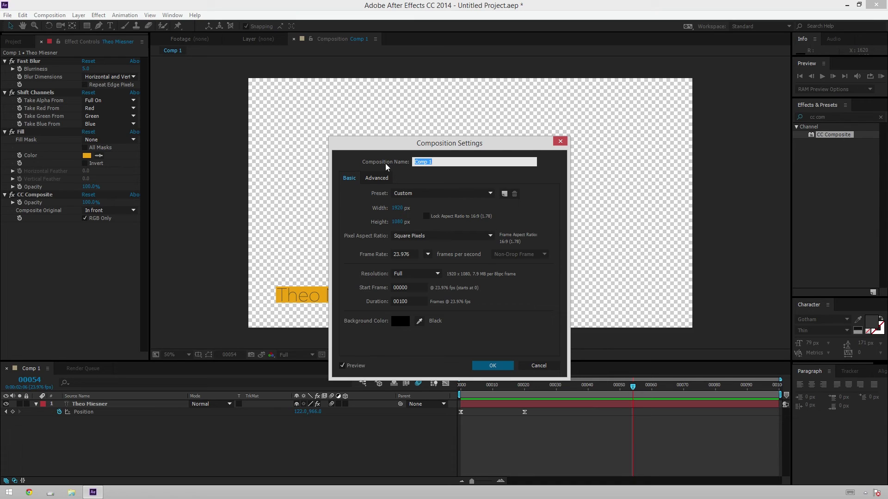
pyautogui.click(380, 178)
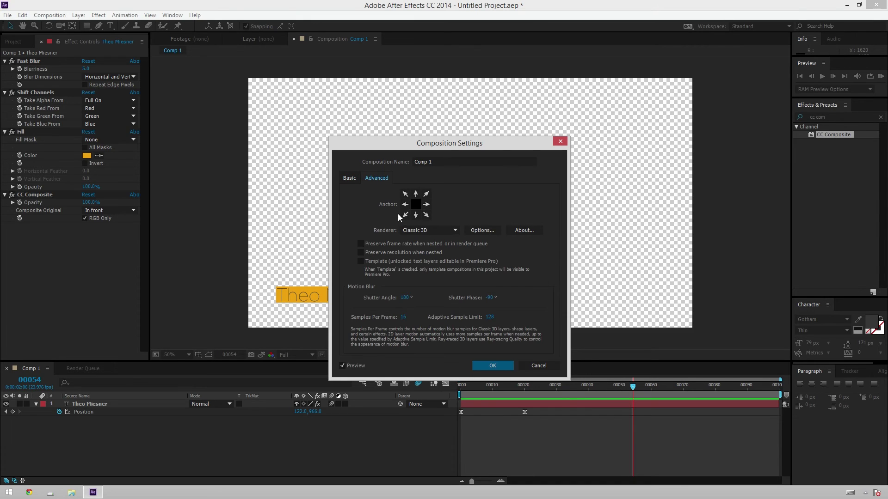
pyautogui.click(370, 262)
pyautogui.click(499, 363)
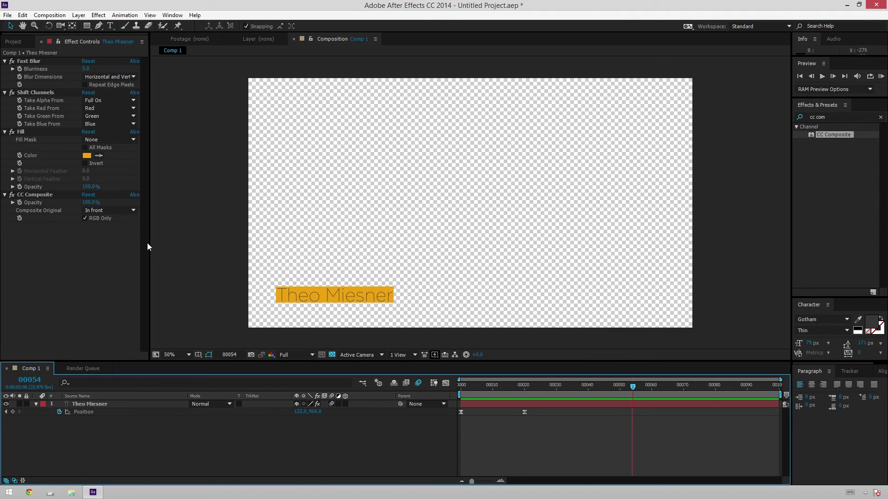
# Step: Rename the composition to 'Lower Third 1' in the Project panel
pyautogui.click(13, 42)
pyautogui.click(46, 123)
pyautogui.press('Return')
pyautogui.write('Lower Third 1')
pyautogui.press('Return')
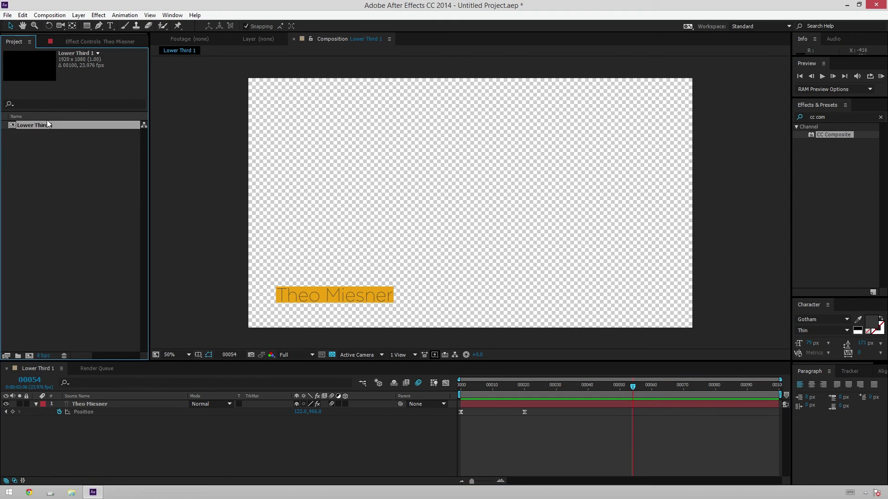
pyautogui.click(134, 190)
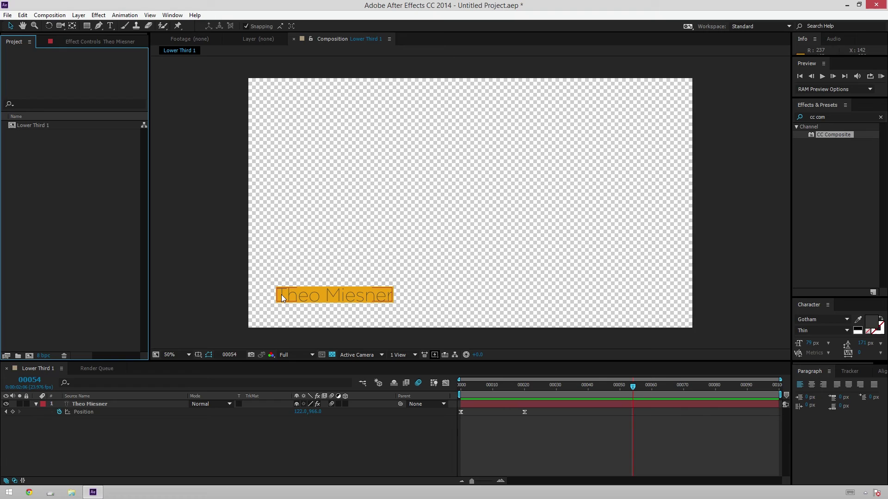